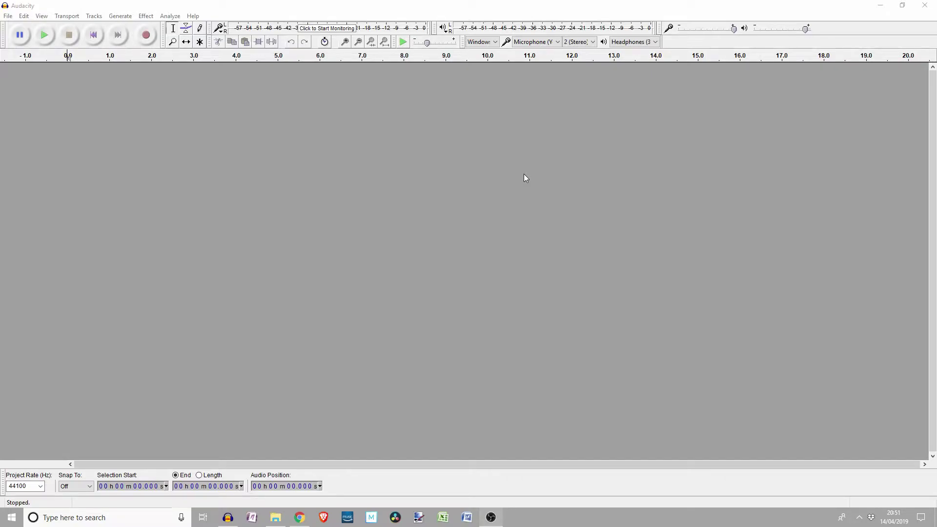
# - End the voice recording once about 18.7 seconds of speech are captured in the stereo track
pyautogui.click(147, 35)
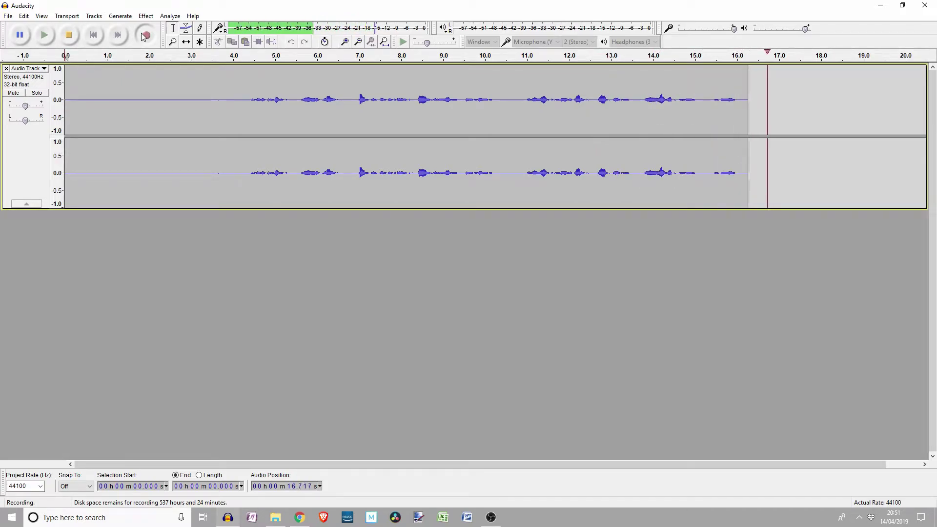
pyautogui.click(68, 36)
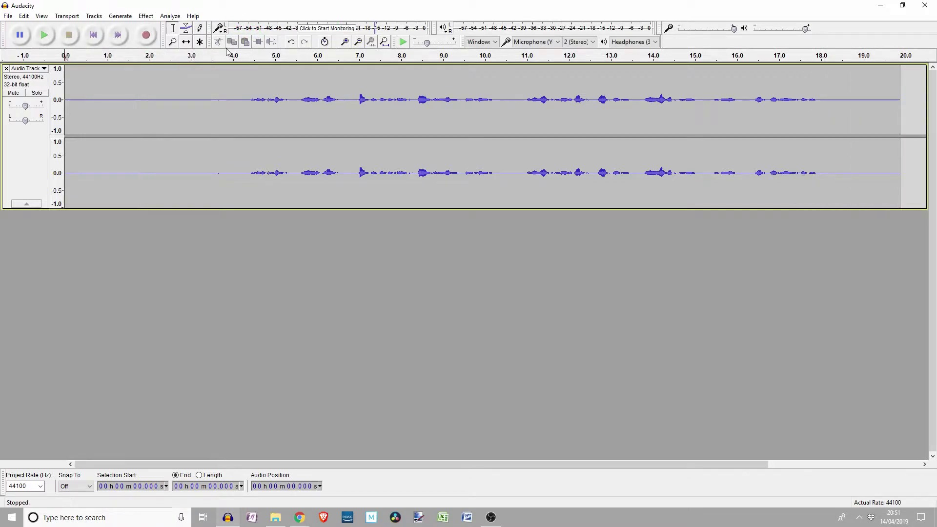
pyautogui.click(44, 39)
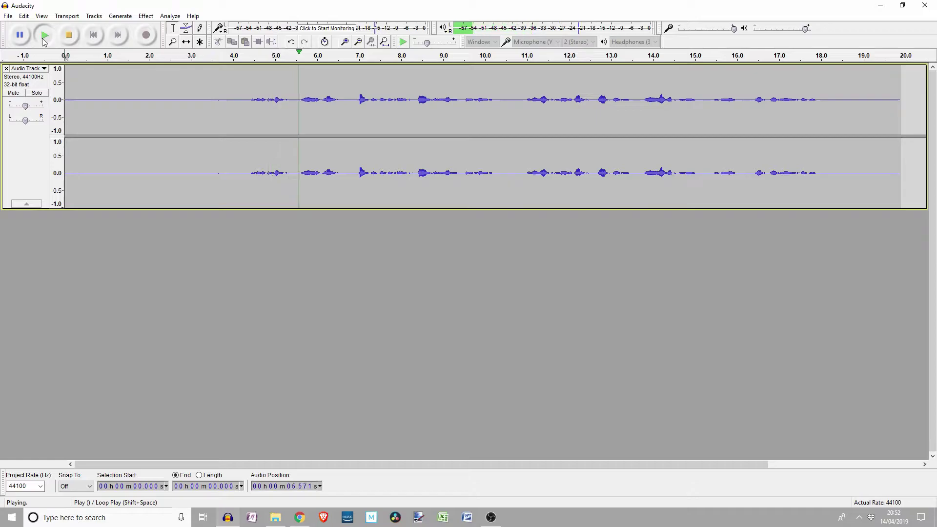
pyautogui.click(70, 36)
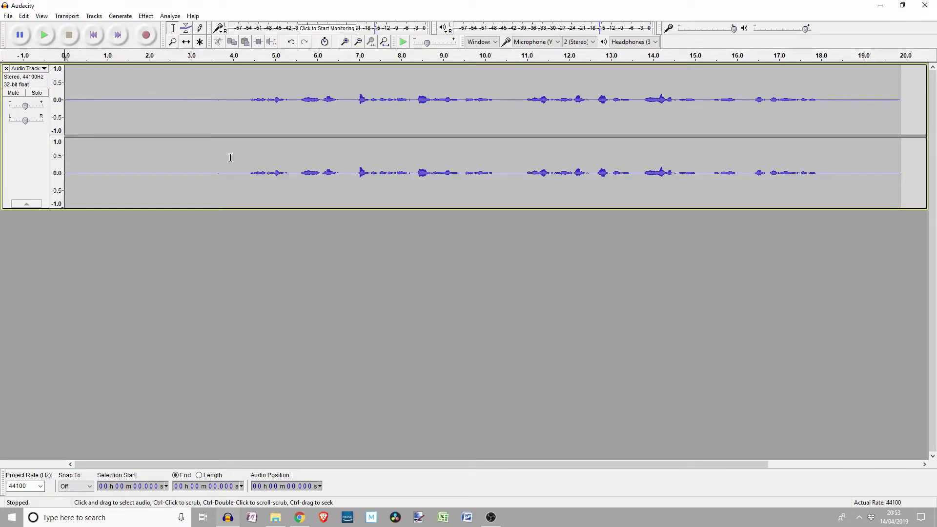
# - Review the voice chain's Compressor step (−10 dB threshold, 2:1 ratio, 0.20 s attack) without changing it
pyautogui.click(8, 17)
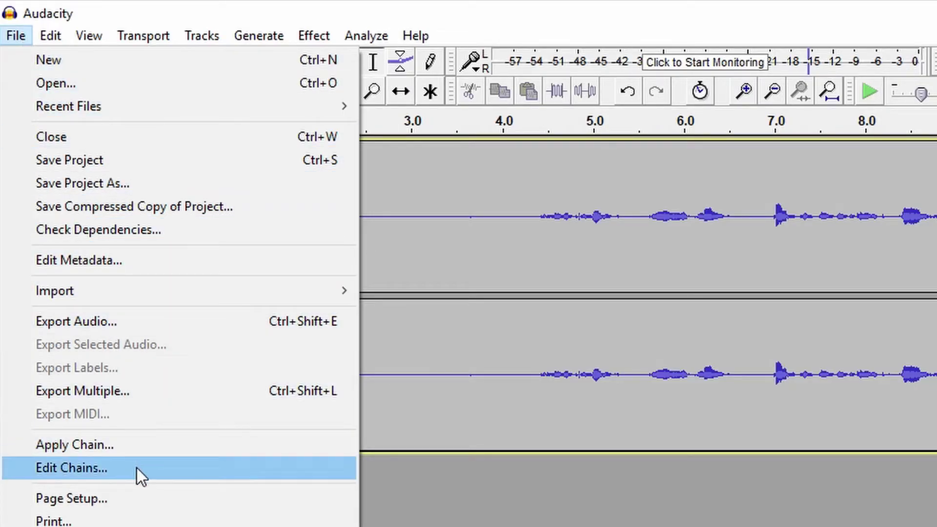
pyautogui.click(87, 461)
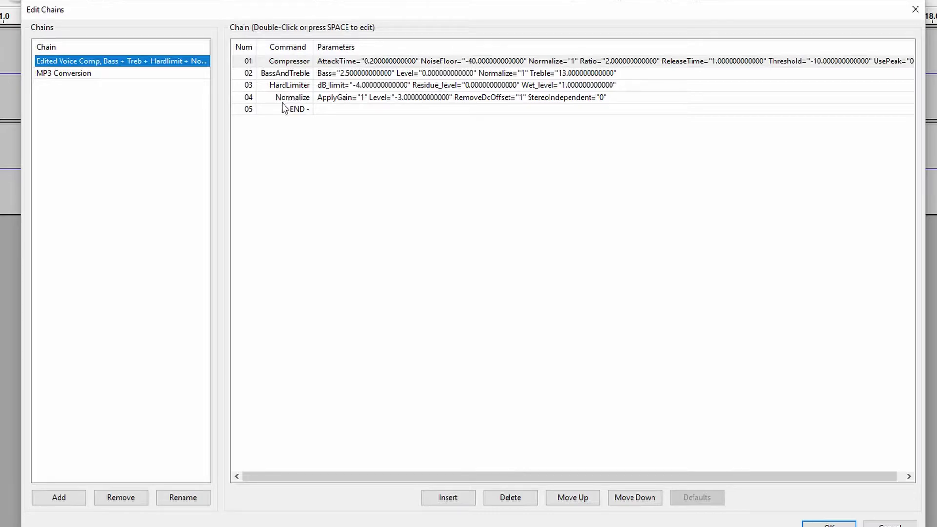
pyautogui.doubleClick(344, 63)
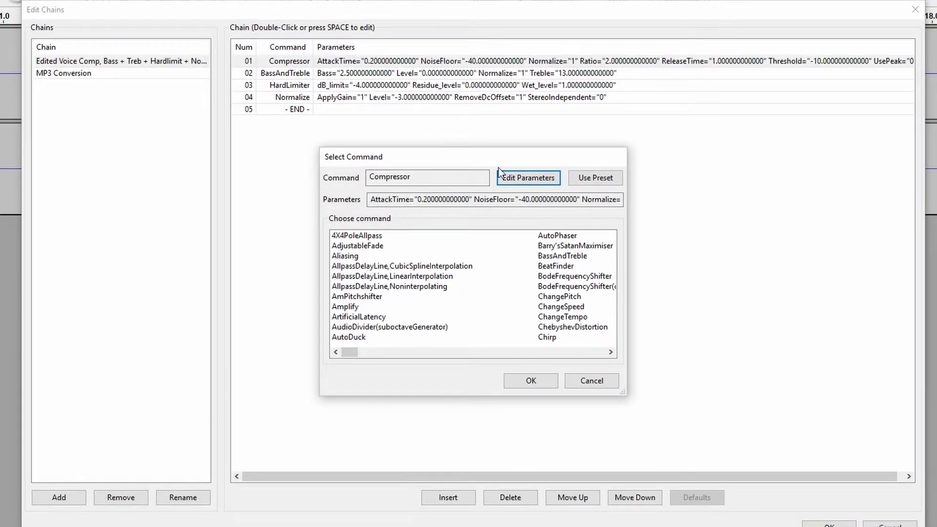
pyautogui.click(528, 183)
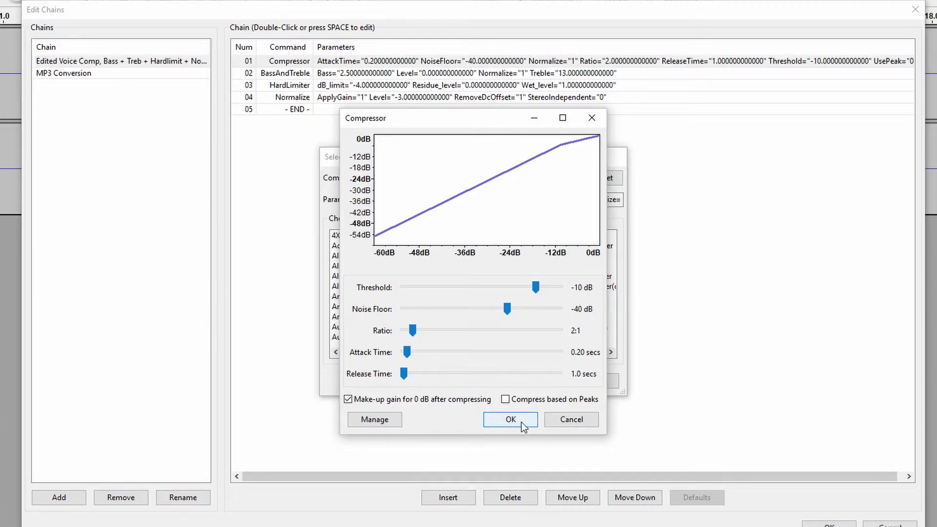
pyautogui.click(516, 422)
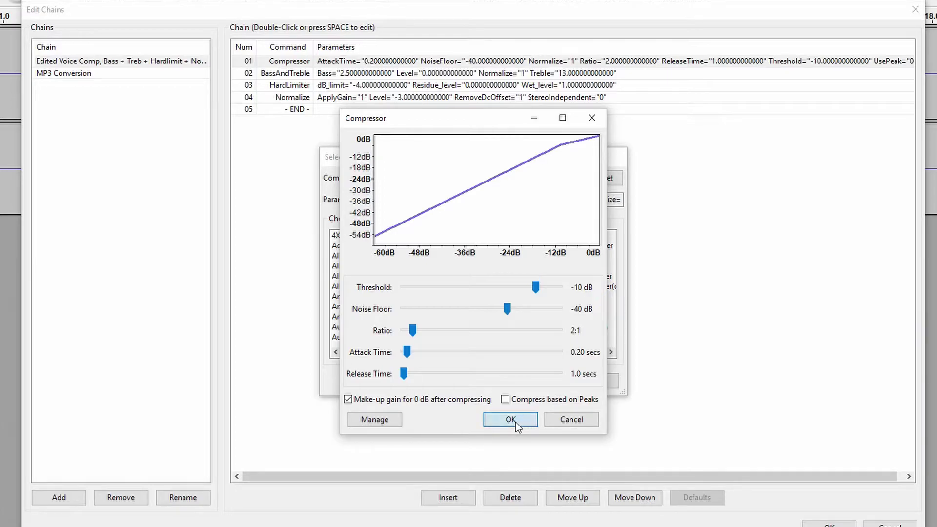
pyautogui.click(527, 382)
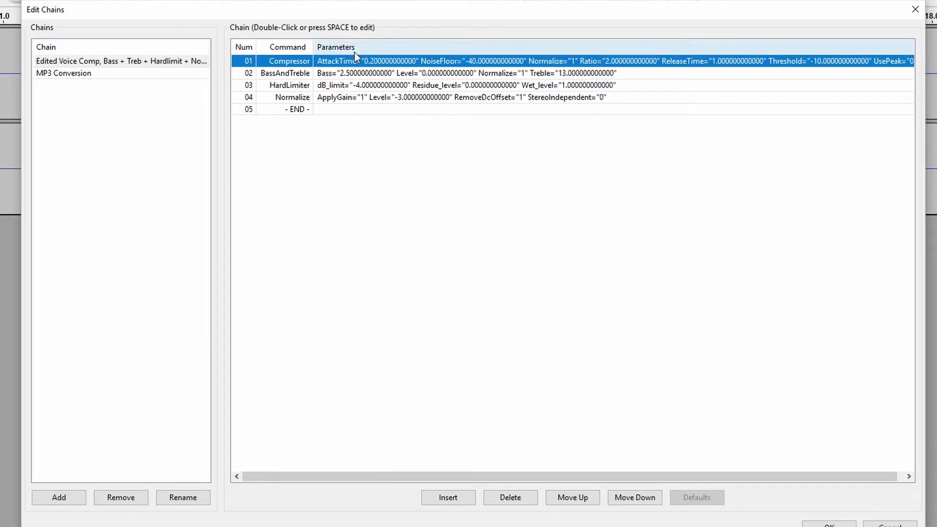
pyautogui.doubleClick(356, 72)
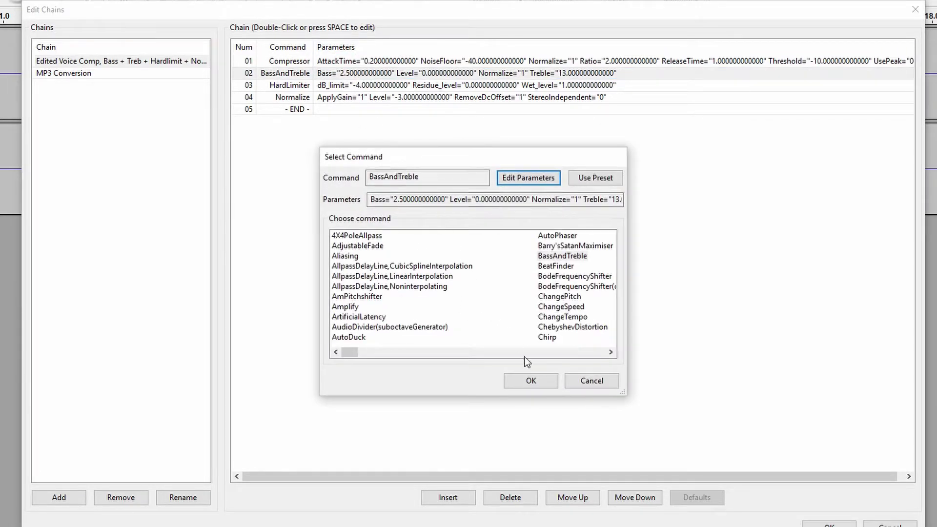
pyautogui.click(502, 180)
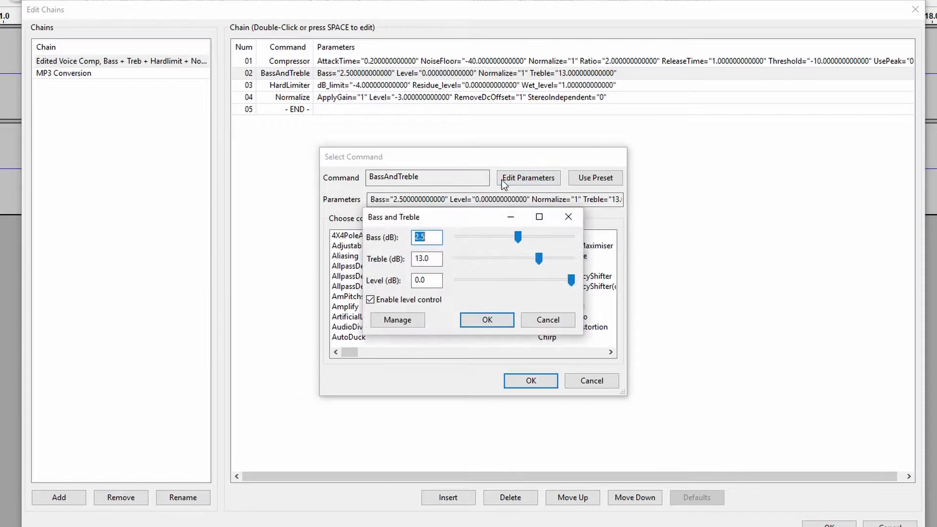
pyautogui.click(501, 324)
pyautogui.click(527, 382)
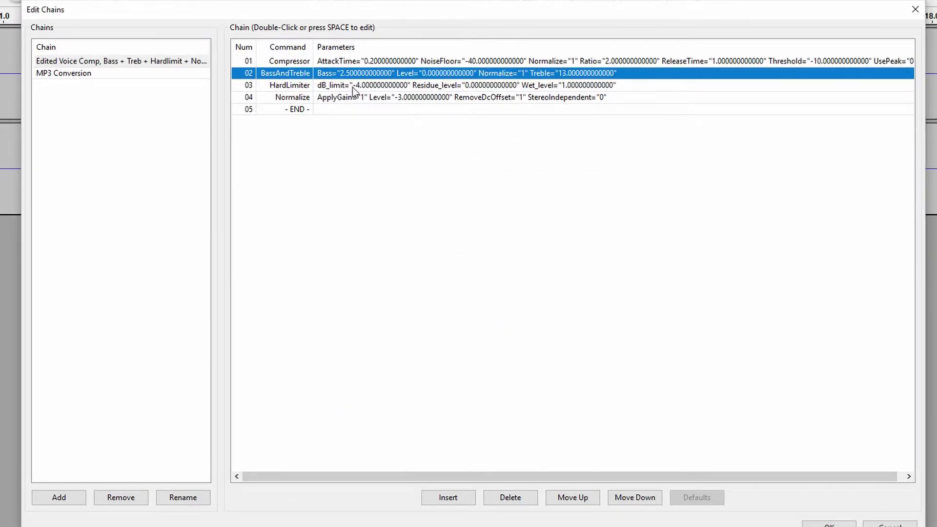
pyautogui.doubleClick(352, 86)
pyautogui.click(528, 177)
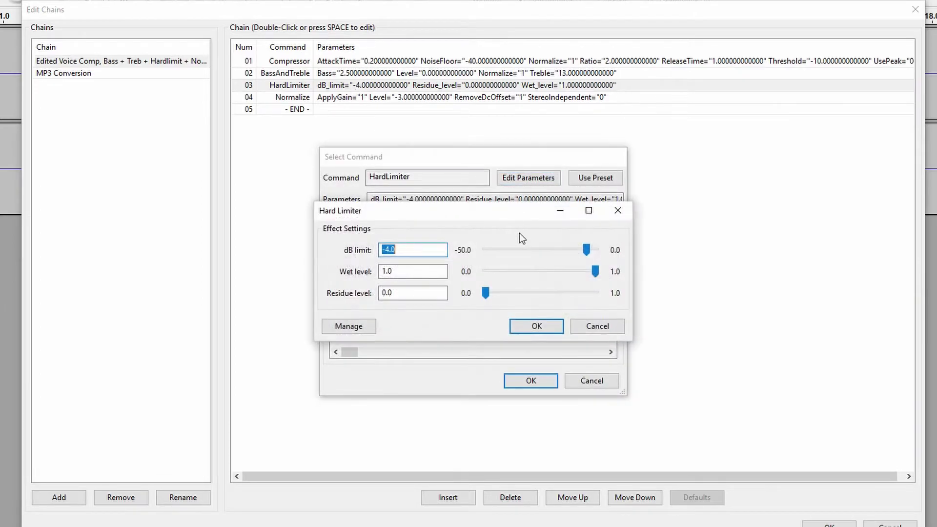
pyautogui.click(526, 330)
pyautogui.click(527, 380)
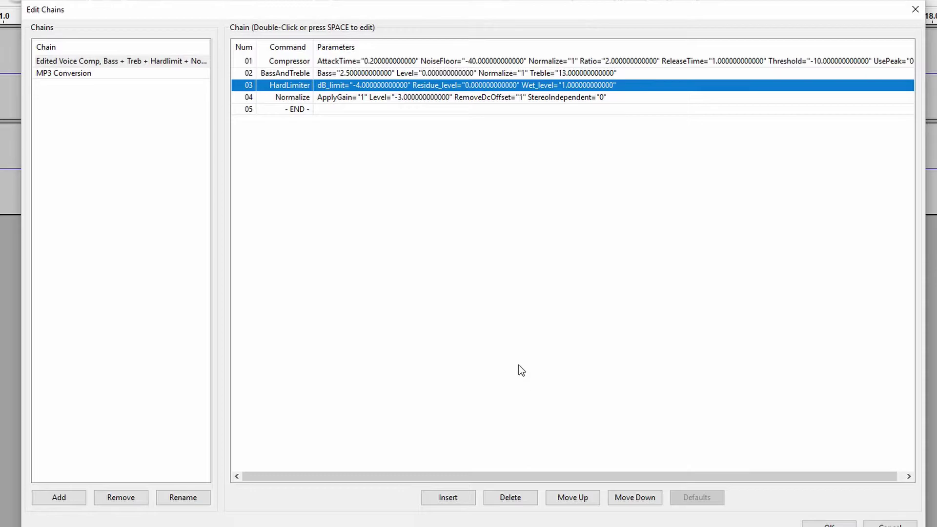
pyautogui.doubleClick(315, 97)
pyautogui.click(524, 179)
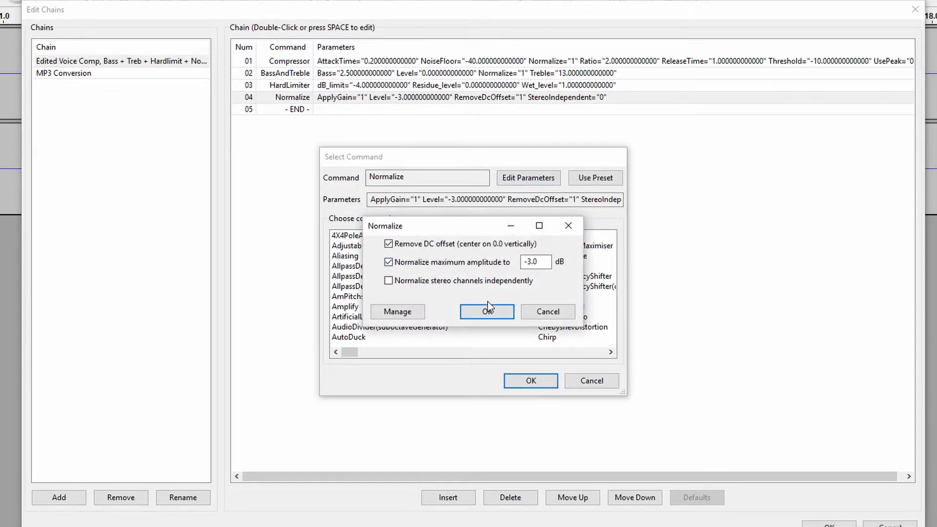
pyautogui.click(488, 307)
pyautogui.click(521, 384)
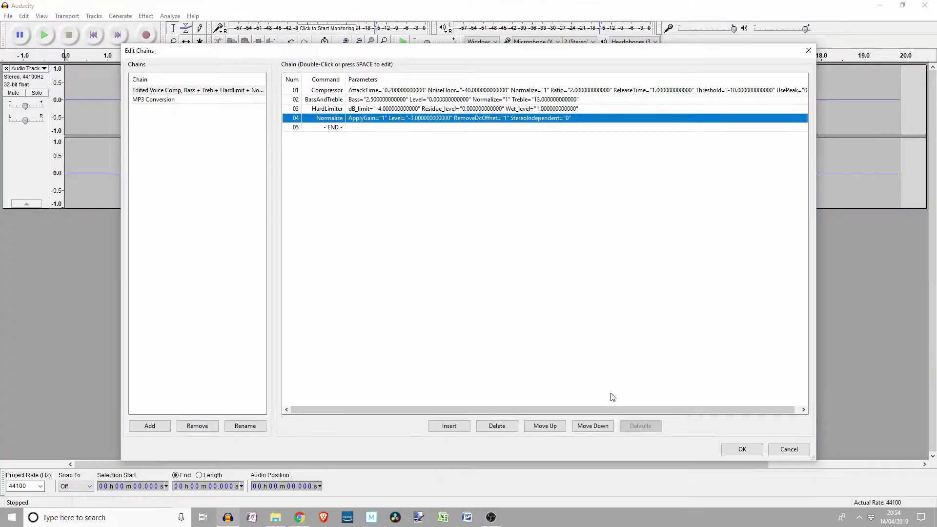
# - Apply the Edited Voice Comp, Bass + Treb + Hardlimit + Normalise chain to the project and play it back
pyautogui.click(829, 524)
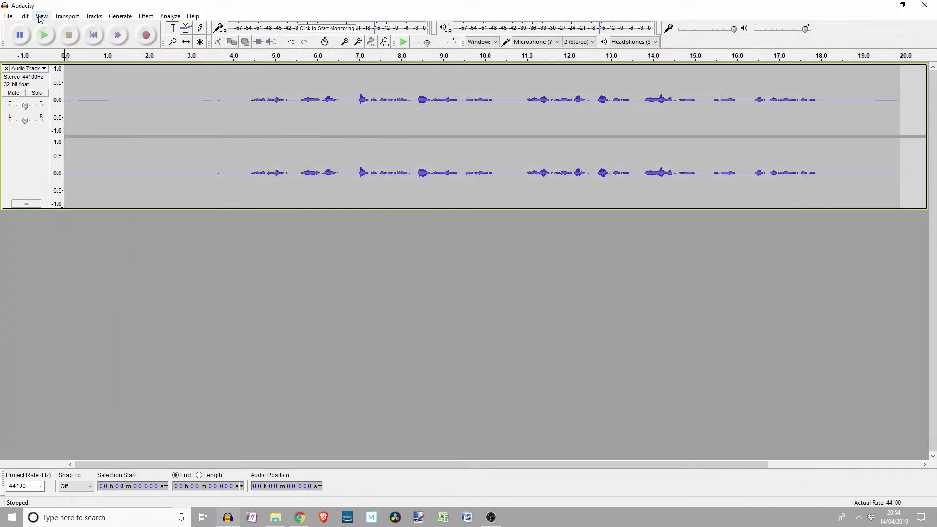
pyautogui.click(7, 16)
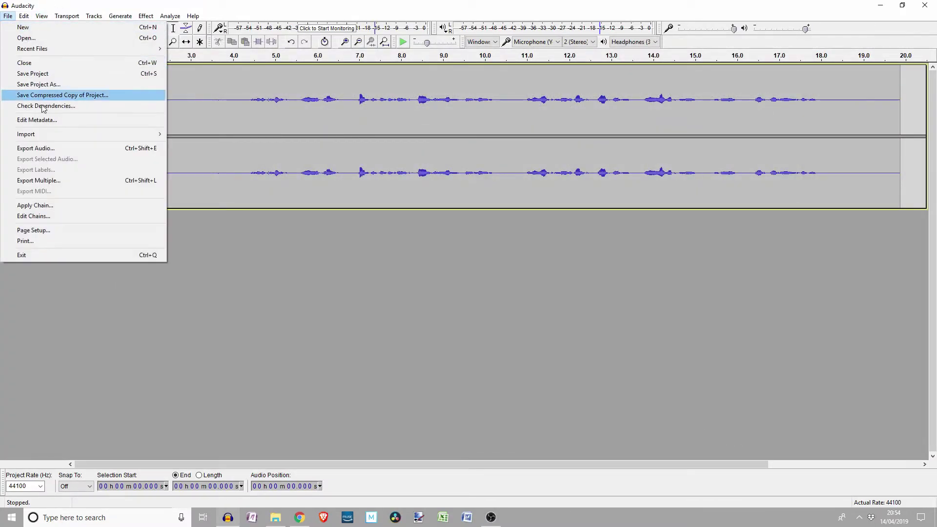
pyautogui.click(65, 204)
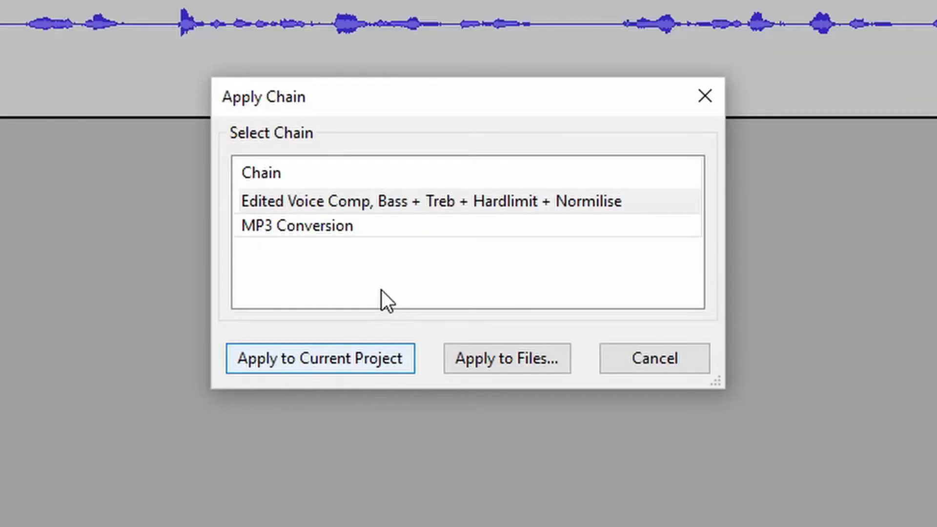
pyautogui.click(321, 362)
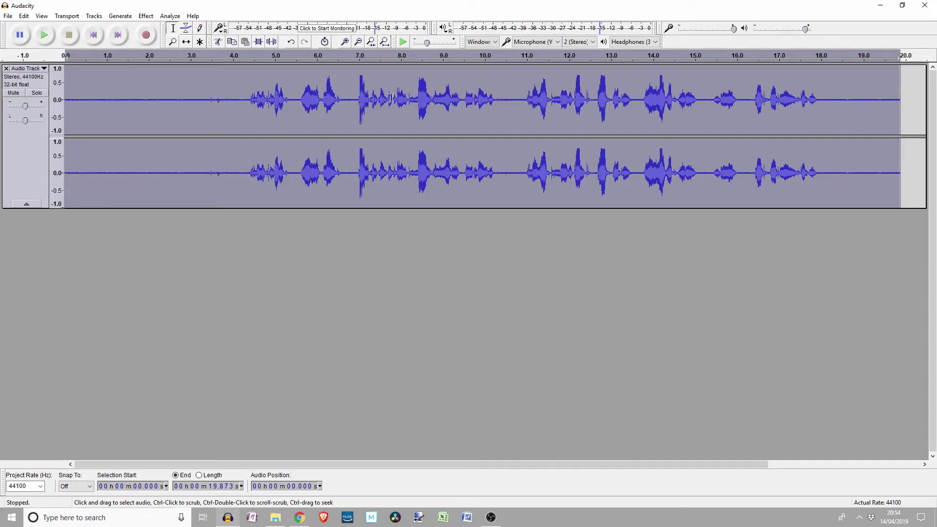
pyautogui.click(44, 36)
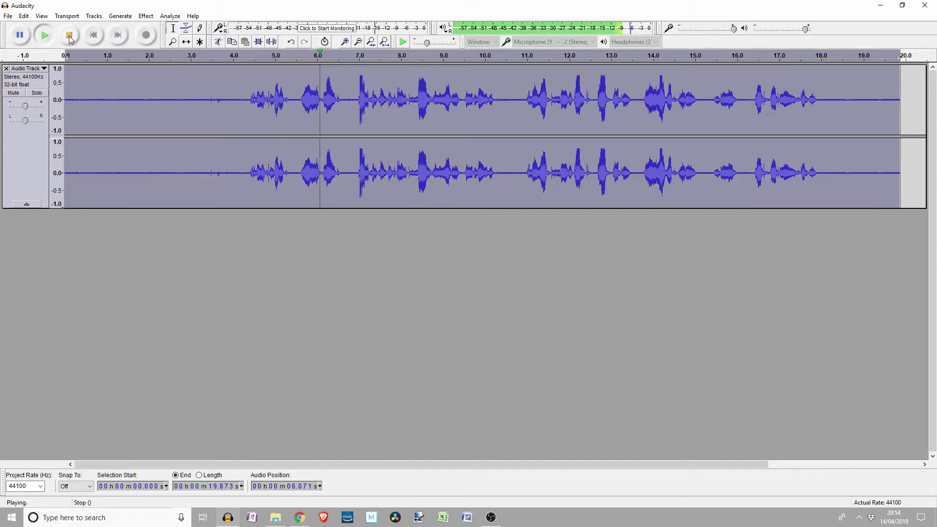
pyautogui.click(70, 35)
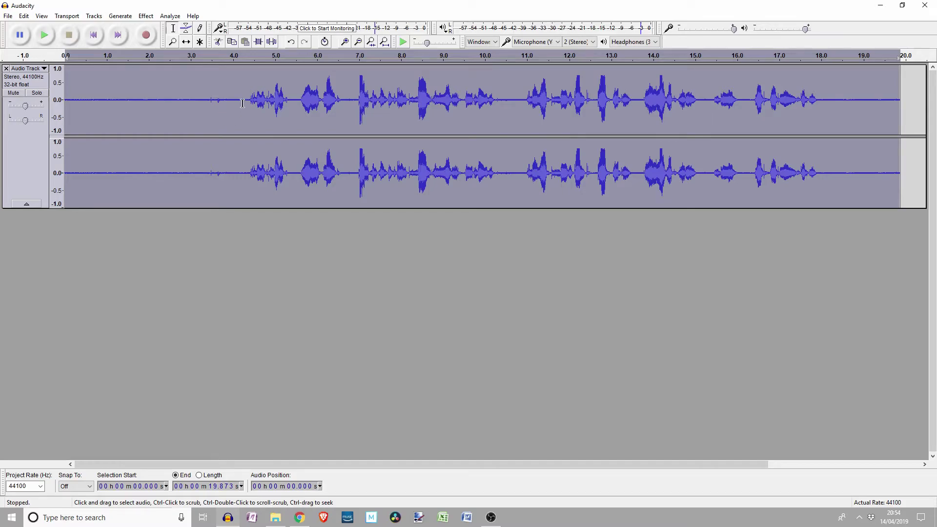
# - Capture a Noise Reduction profile from the silent 0–4.3 s stretch, then select the whole track
pyautogui.moveTo(244, 101); pyautogui.dragTo(64, 97)
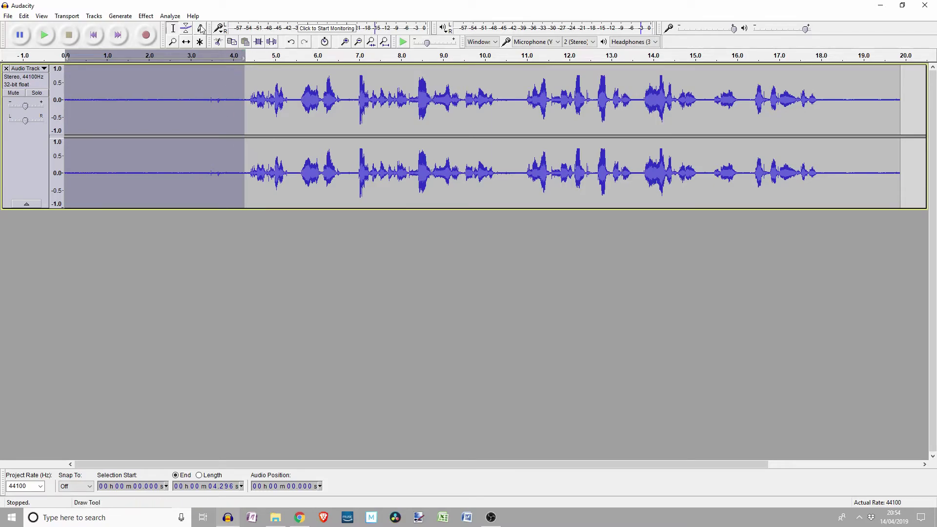
pyautogui.click(146, 15)
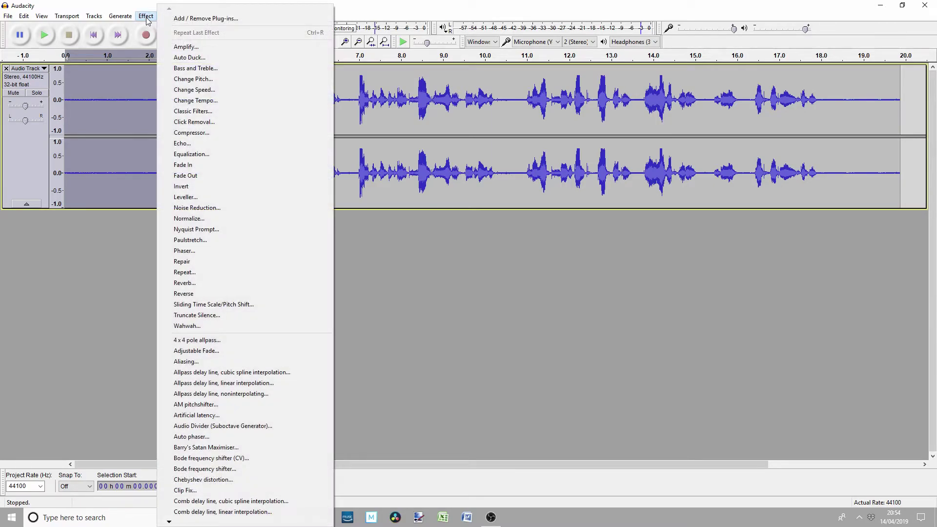
pyautogui.click(228, 209)
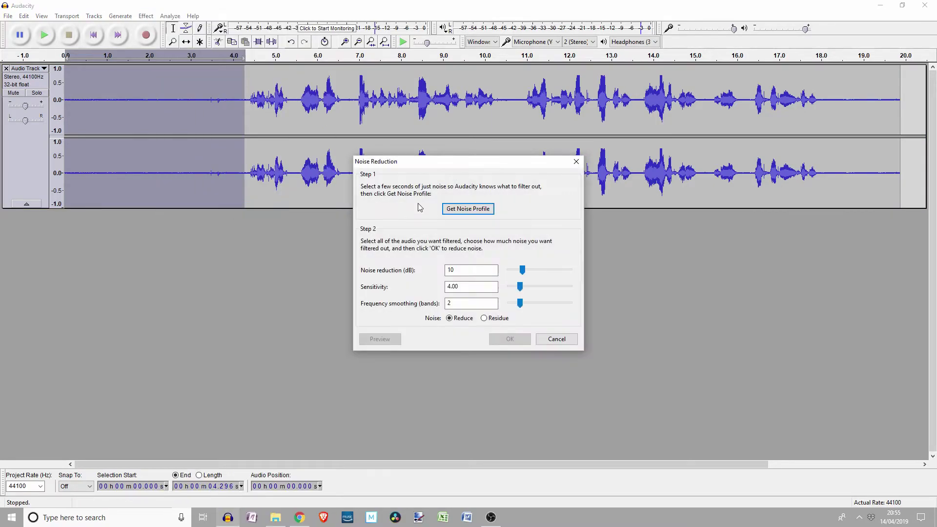
pyautogui.click(468, 208)
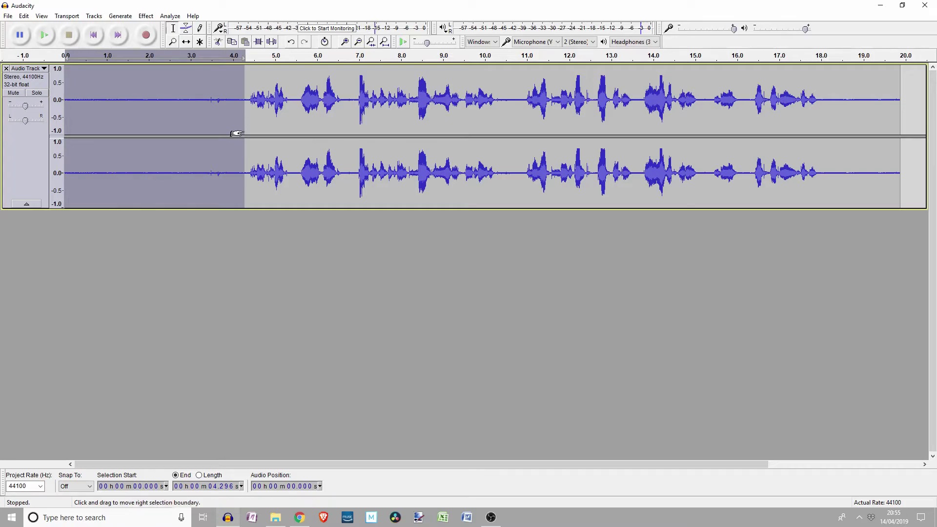
pyautogui.hotkey('ctrl', 'a')
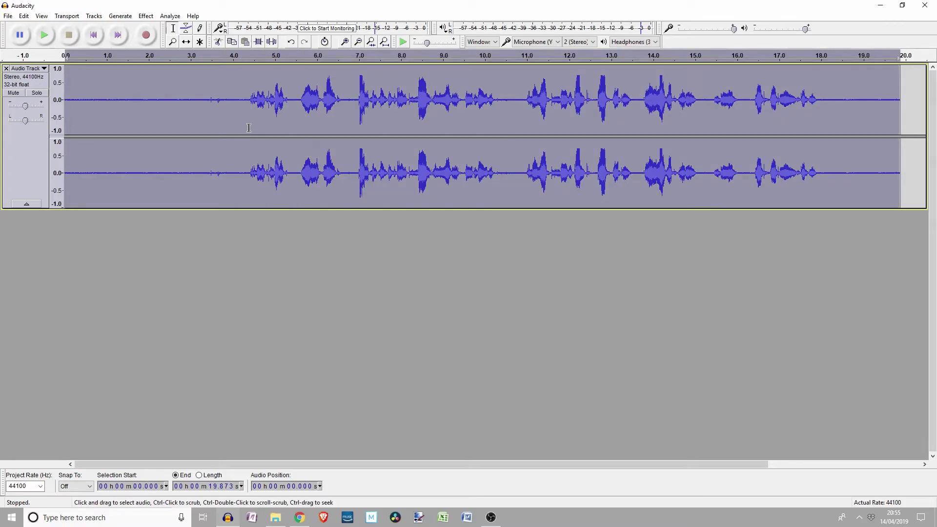
# - Apply Noise Reduction at 10 dB, sensitivity 4.00, smoothing 2 to the clip and preview it
pyautogui.click(147, 17)
pyautogui.click(185, 202)
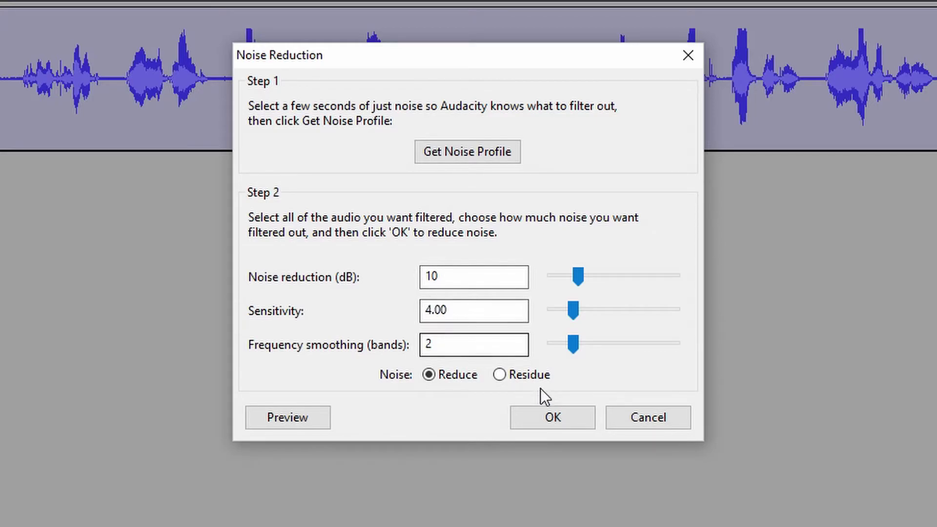
pyautogui.click(551, 423)
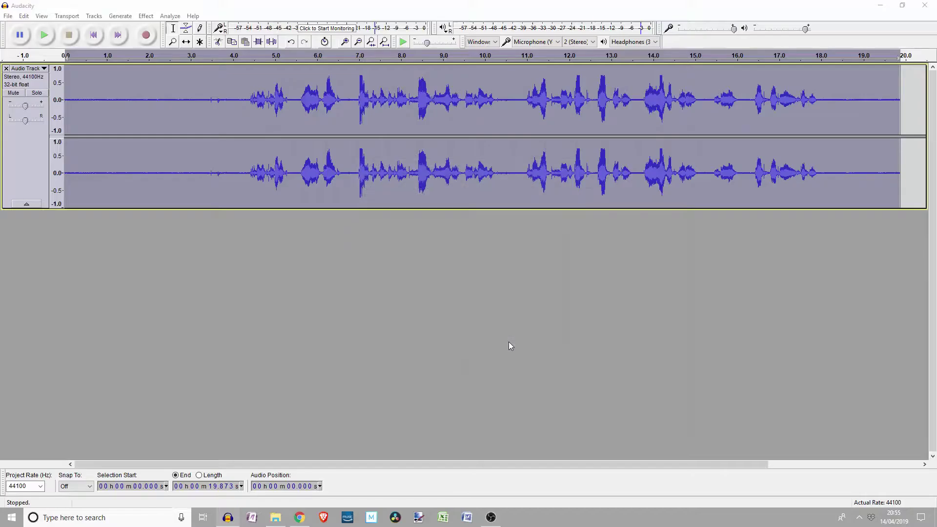
pyautogui.click(147, 99)
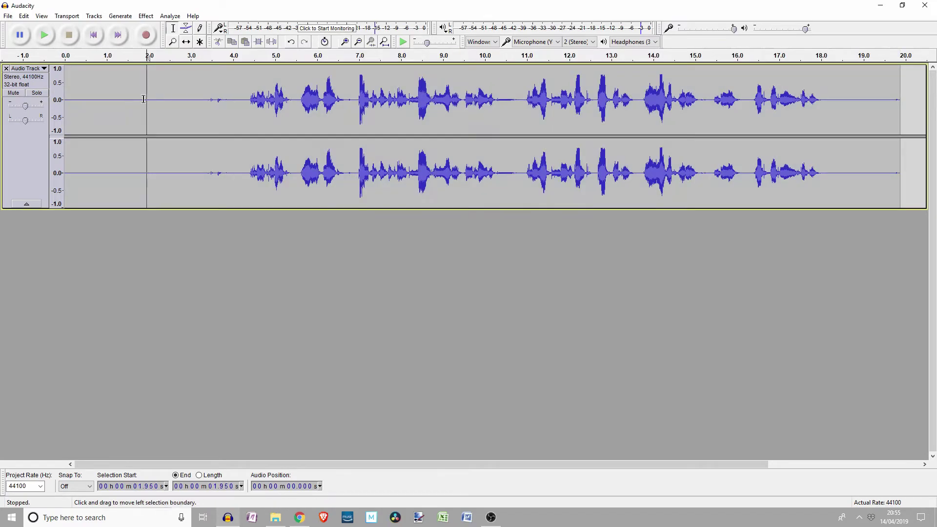
pyautogui.click(92, 96)
pyautogui.press('space')
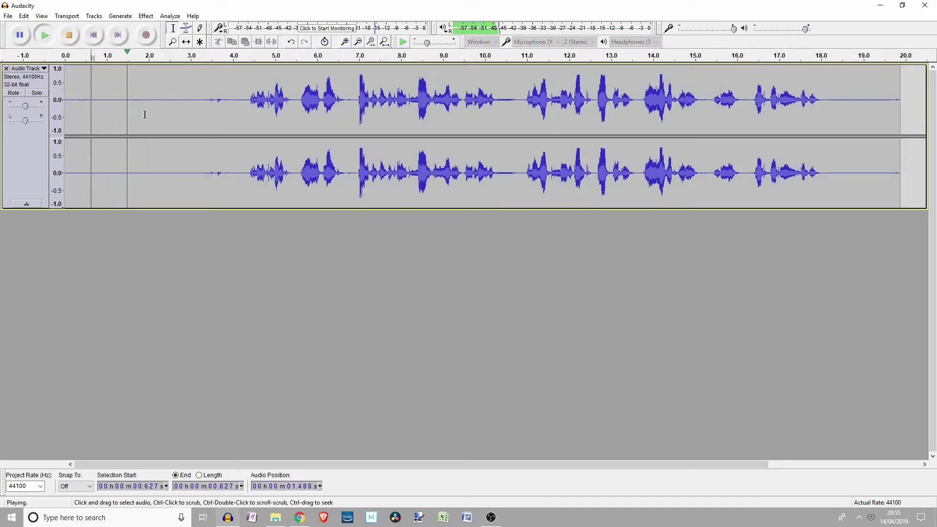
pyautogui.press('space')
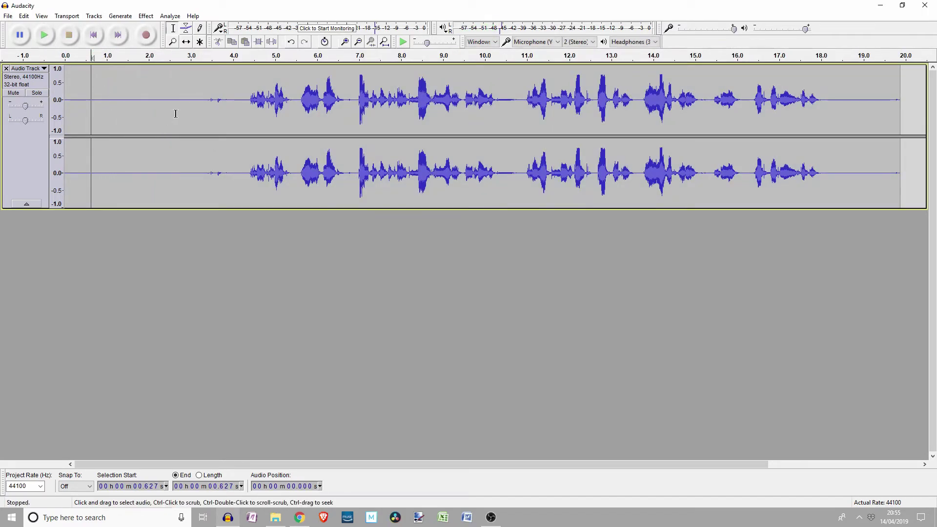
# - Repeat the Noise Reduction pass and listen to the result from the start
pyautogui.click(146, 16)
pyautogui.click(182, 32)
pyautogui.press('space')
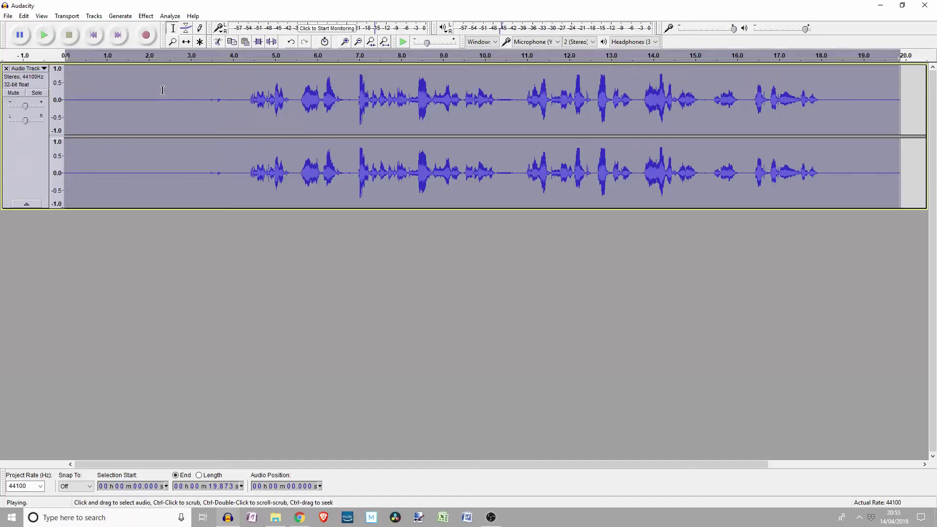
pyautogui.press('space')
# - Play the whole clip, note the speech start at 4.122 s, and listen from 2.055 s
pyautogui.click(145, 16)
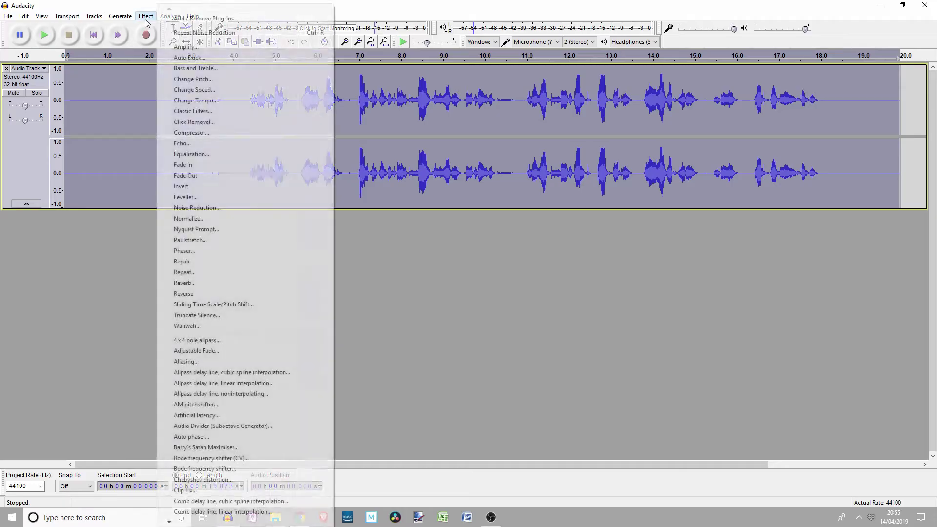
pyautogui.click(186, 47)
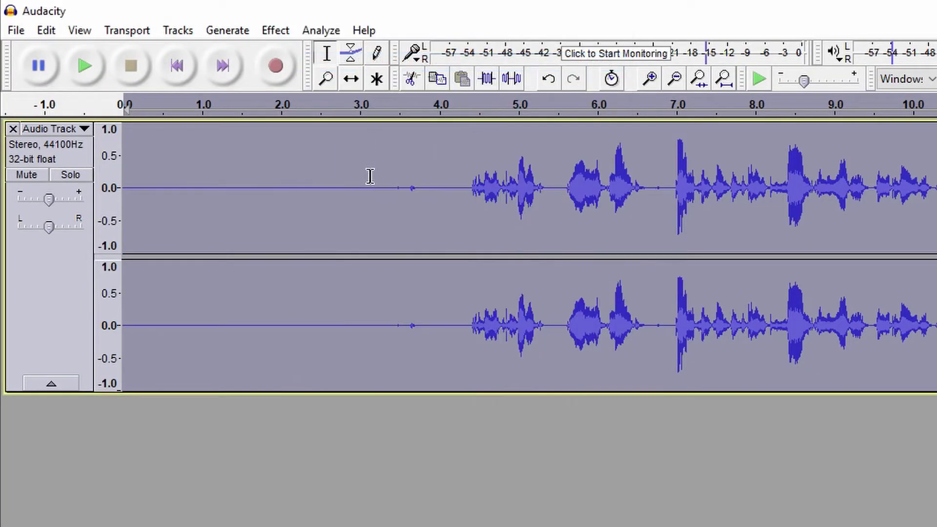
pyautogui.press('space')
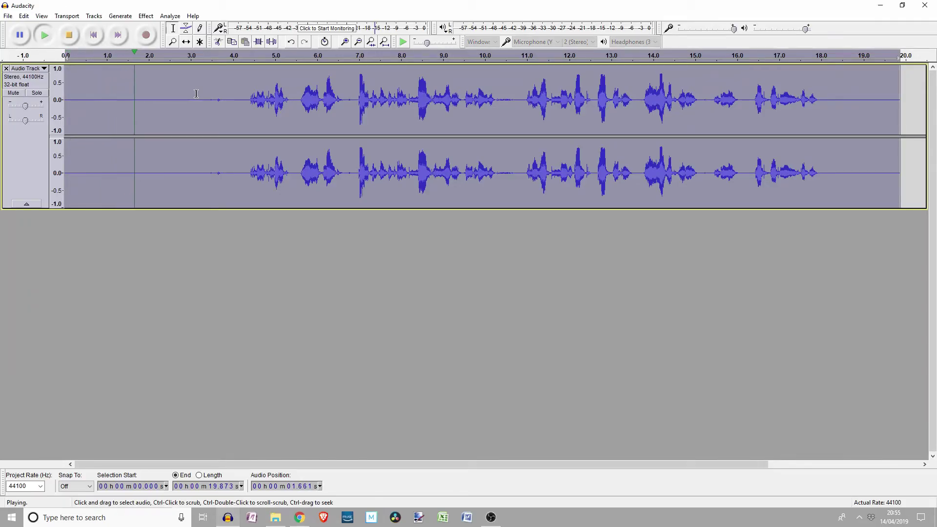
pyautogui.press('space')
pyautogui.click(238, 93)
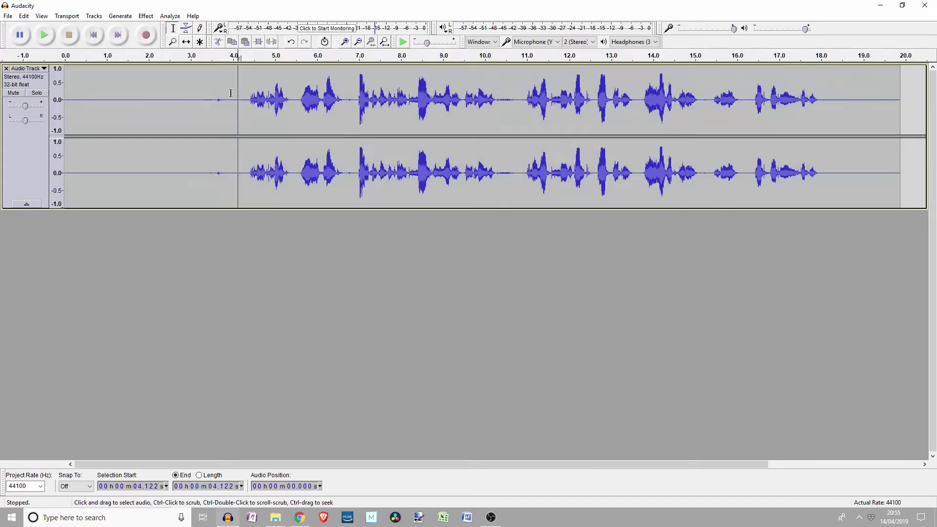
pyautogui.click(151, 93)
pyautogui.press('space')
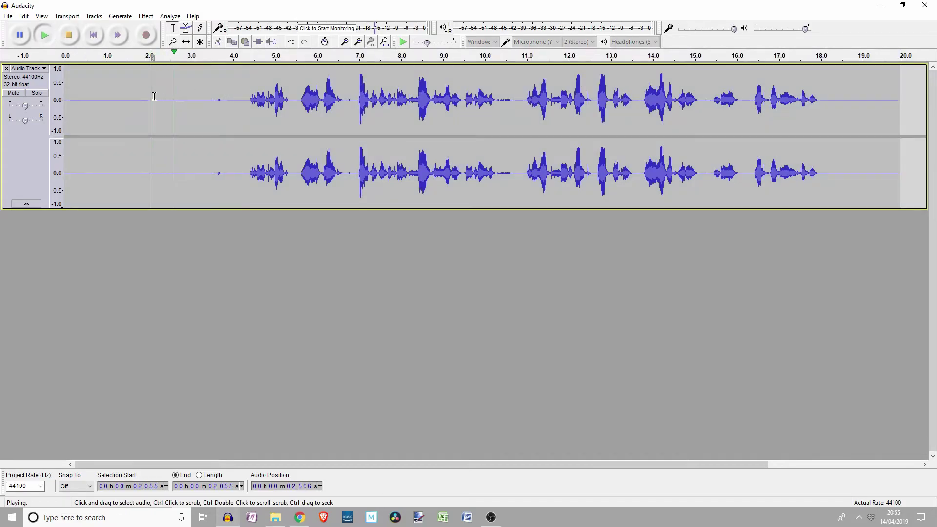
# - Select the first 4.377 seconds of silence, delete it, and play the trimmed clip from 0
pyautogui.press('space')
pyautogui.moveTo(249, 98); pyautogui.dragTo(38, 98)
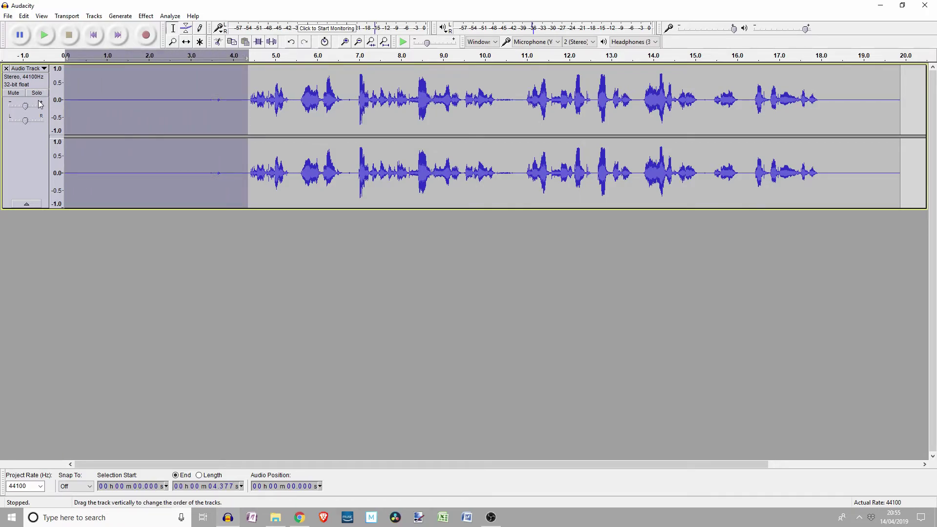
pyautogui.press('Delete')
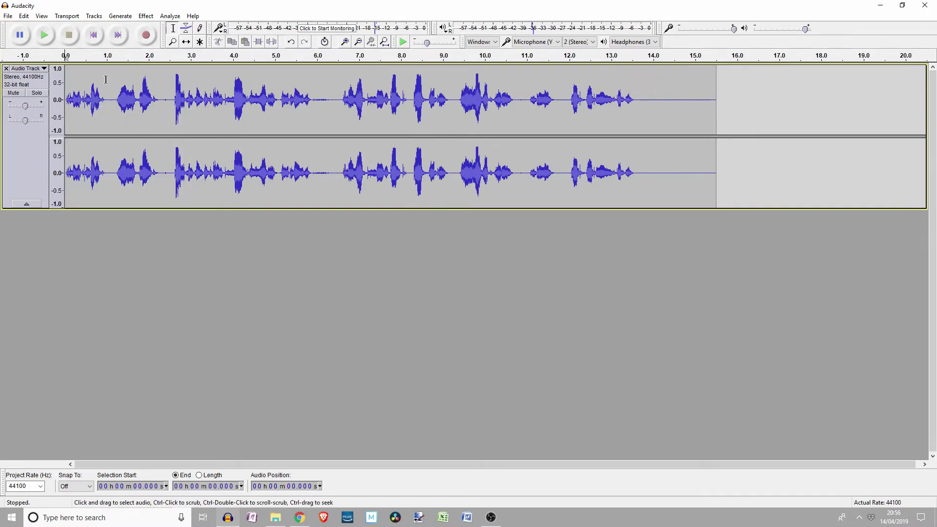
pyautogui.press('space')
# - Undo the silence deletion and processing steps back to the raw recording, then play it
pyautogui.hotkey('ctrl', 'v')
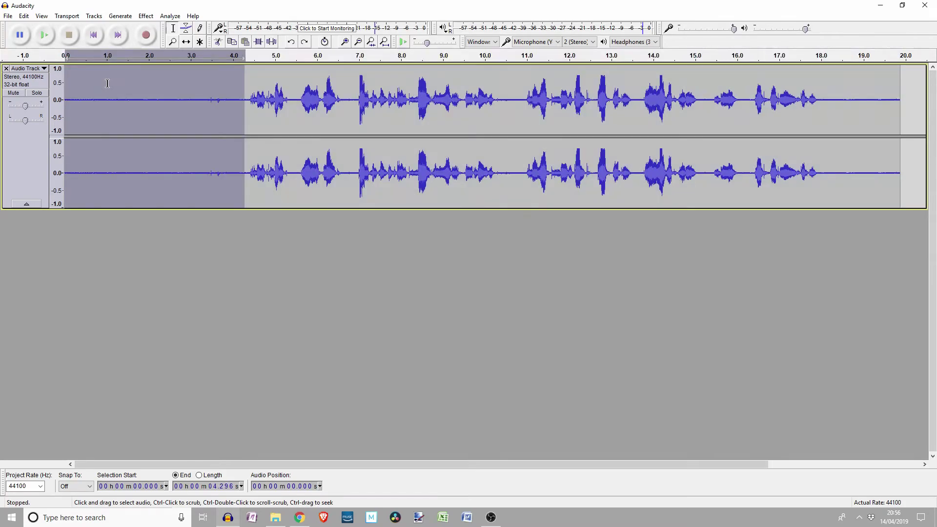
pyautogui.hotkey('ctrl', 'a')
pyautogui.hotkey('ctrl', 'r')
pyautogui.press('space')
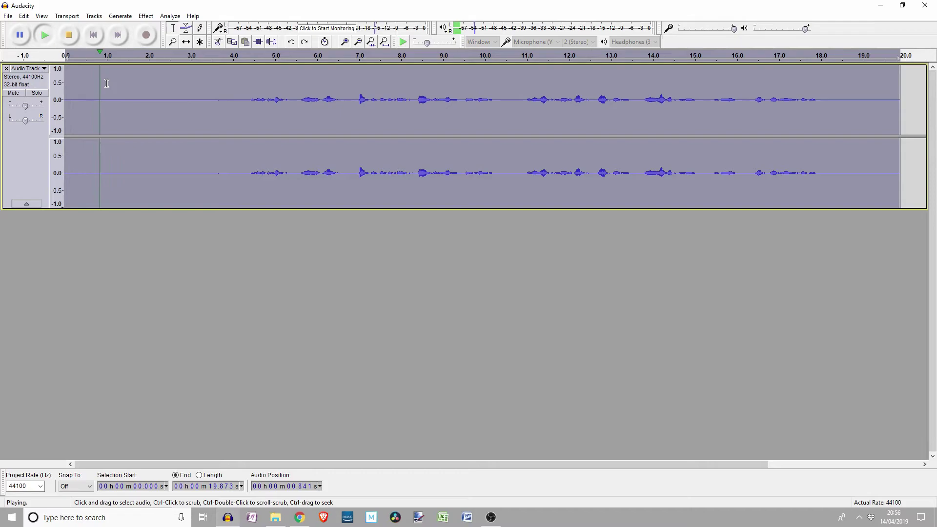
pyautogui.press('space')
# - Listen to the raw recording from 4.122 s, where the speech begins
pyautogui.click(237, 104)
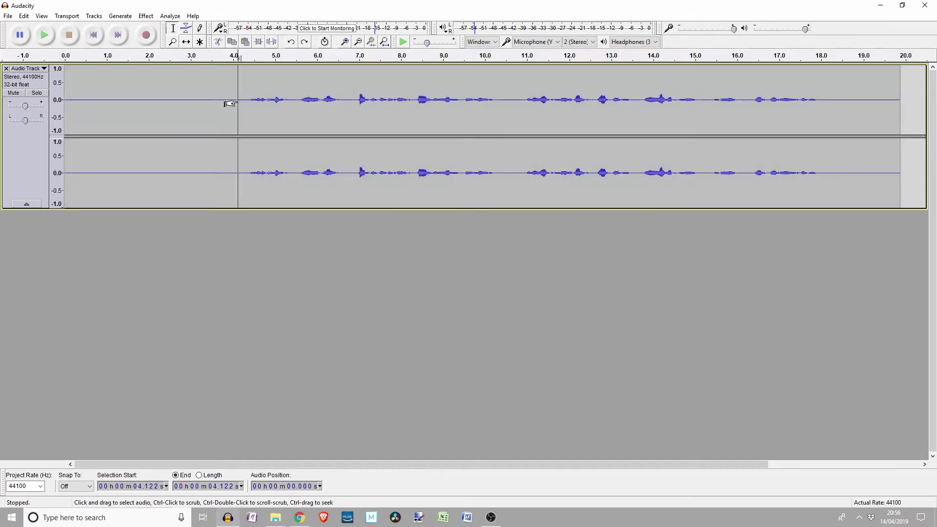
pyautogui.press('space')
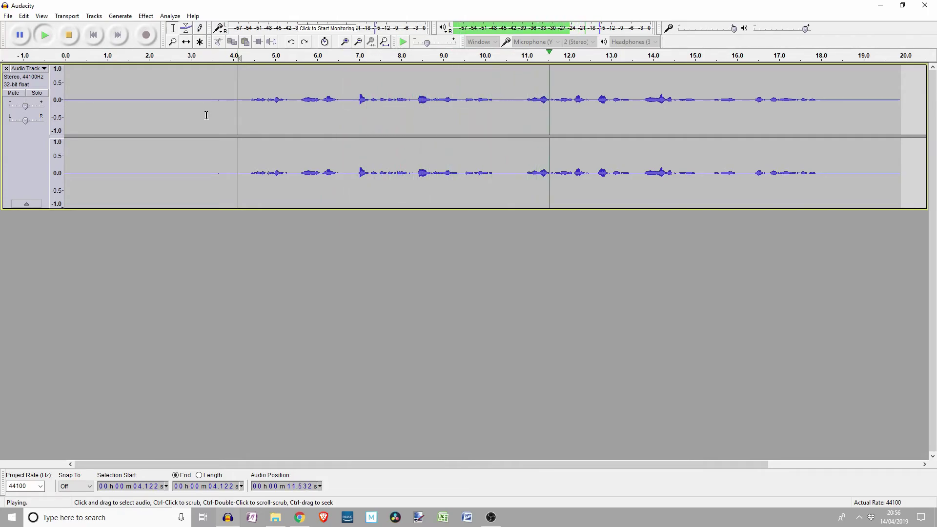
pyautogui.press('space')
pyautogui.click(24, 16)
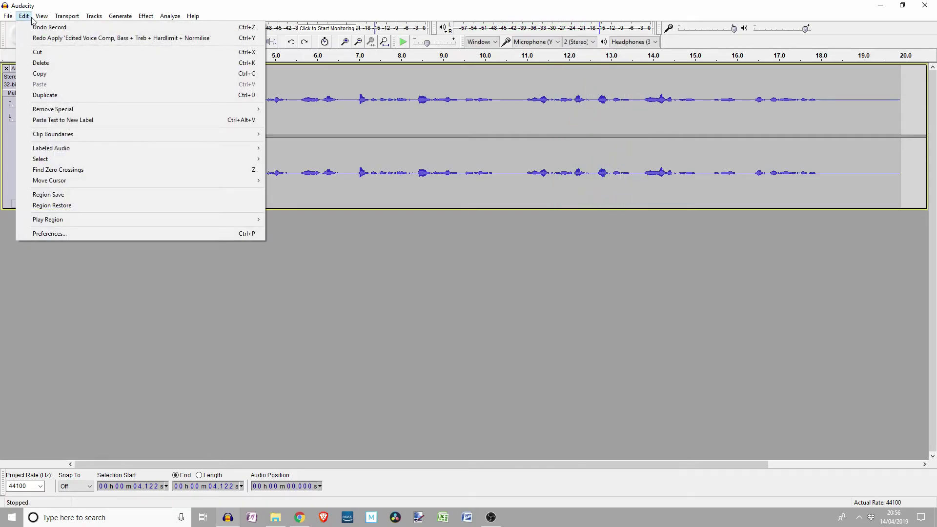
# - Redo the effects chain and noise reduction, leaving the leading-silence deletion undone
pyautogui.click(42, 16)
pyautogui.hotkey('ctrl', 'y')
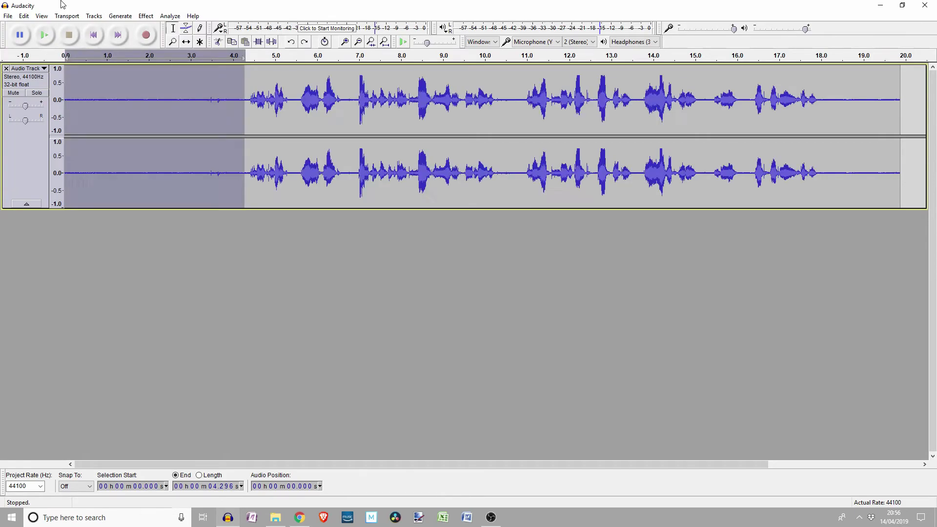
pyautogui.hotkey('ctrl', 'a')
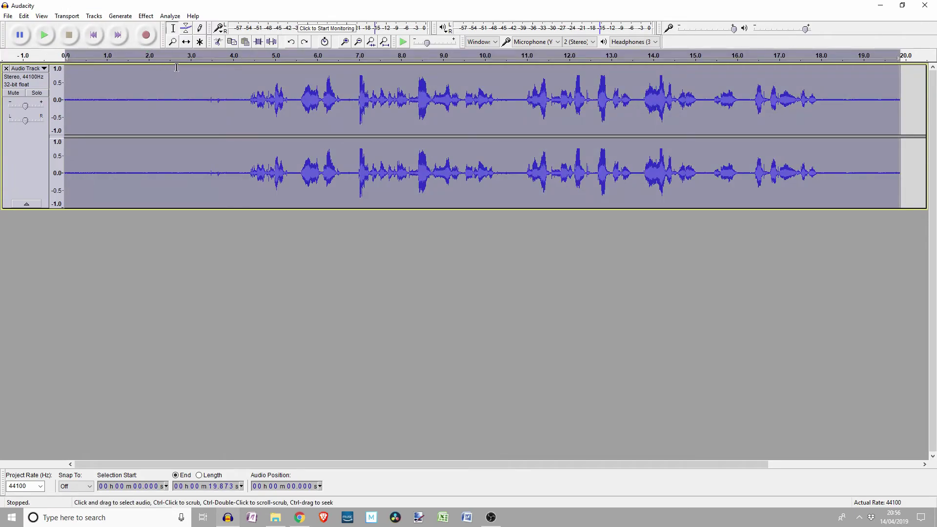
pyautogui.click(29, 20)
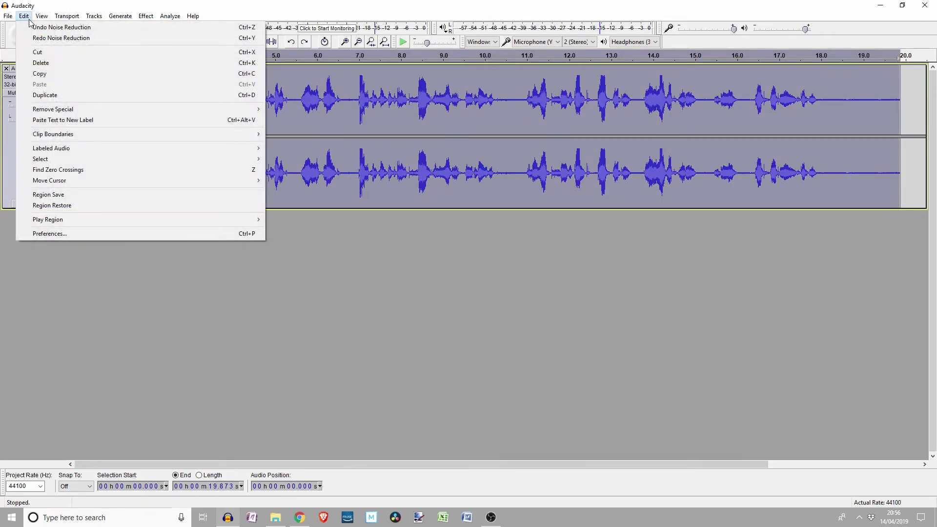
pyautogui.click(29, 20)
pyautogui.click(30, 17)
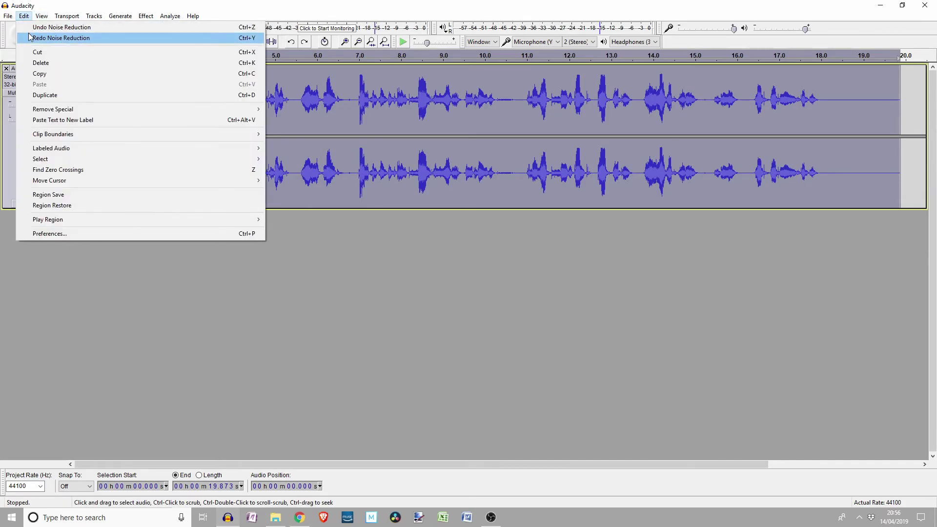
pyautogui.click(58, 38)
pyautogui.click(26, 20)
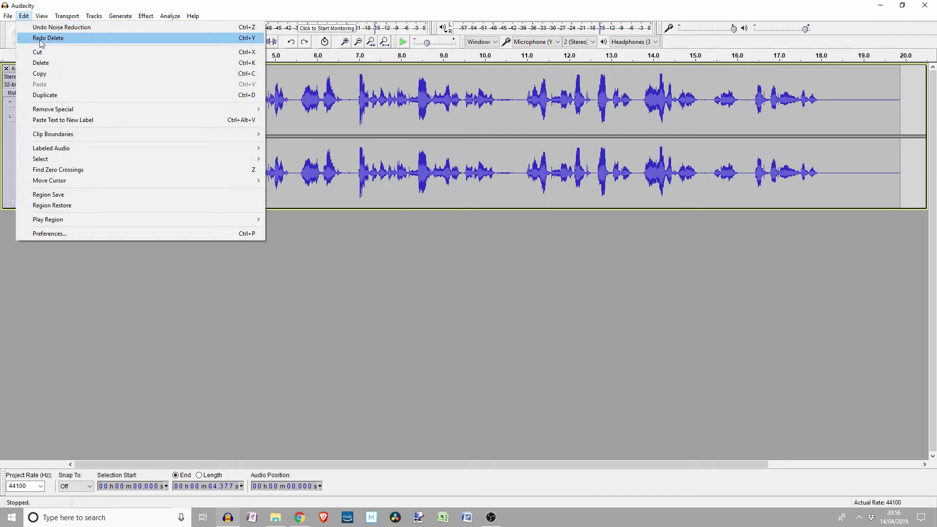
pyautogui.click(193, 16)
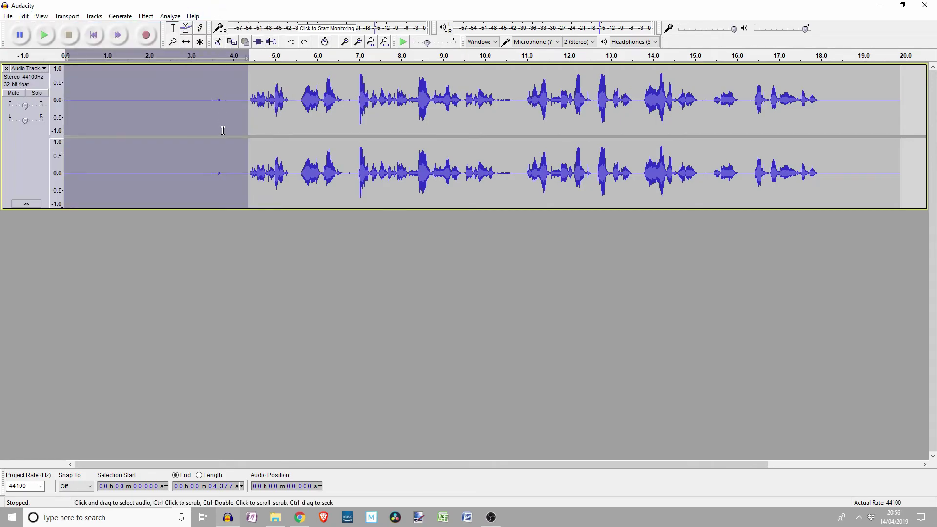
# - Play the processed take from 4.470 s through to its end
pyautogui.moveTo(249, 100); pyautogui.dragTo(250, 95)
pyautogui.click(252, 94)
pyautogui.press('space')
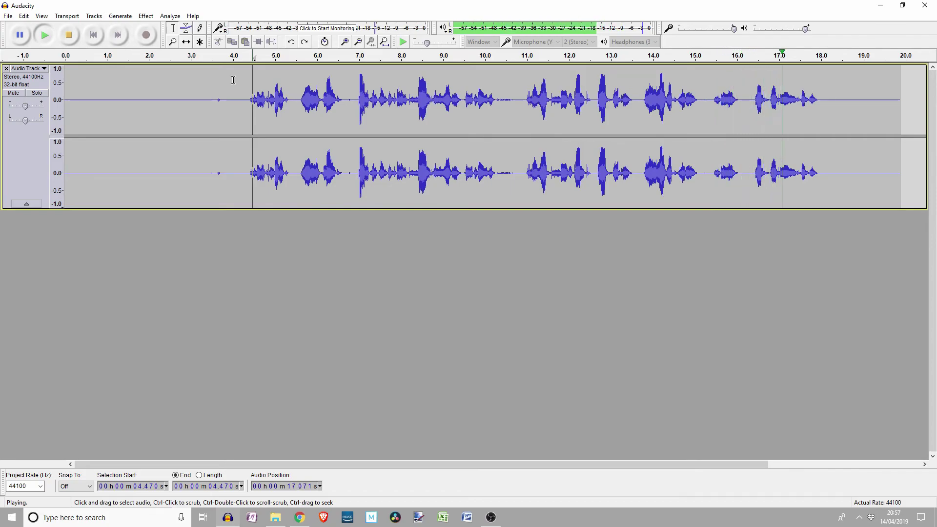
pyautogui.press('space')
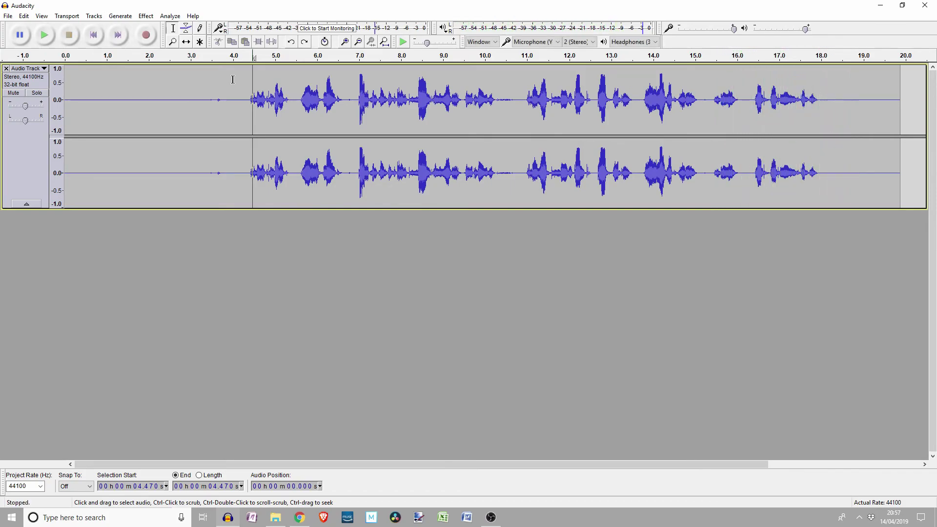